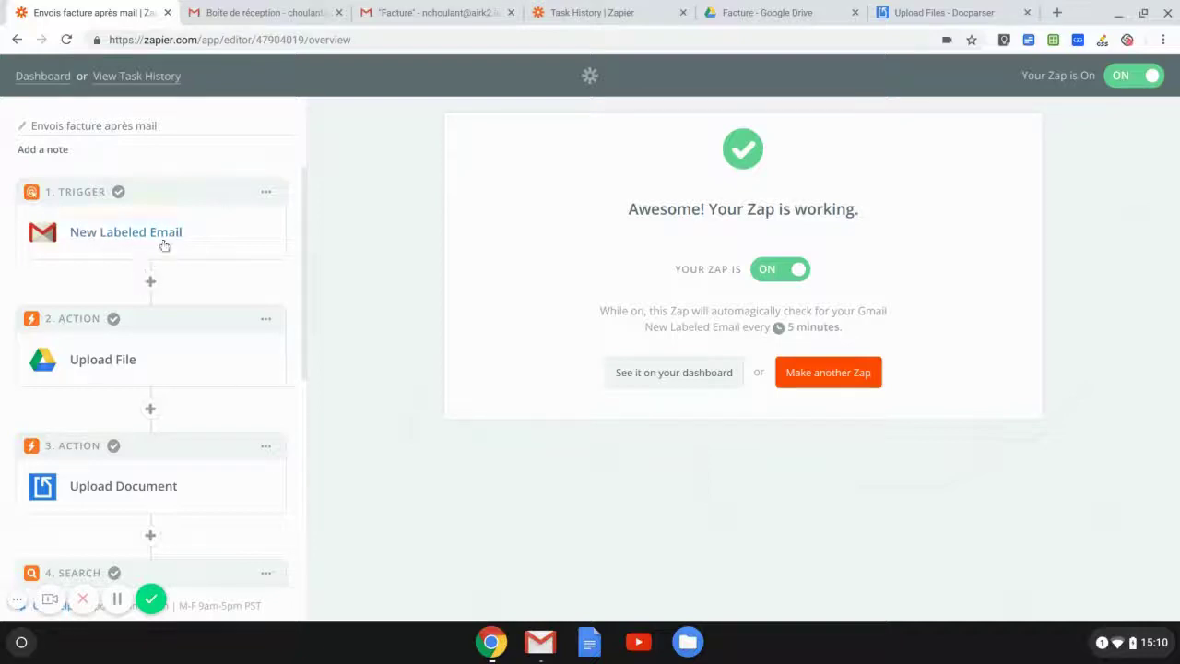
# - Check the Facture label in Gmail and the Facture folder in Google Drive against the Zap's trigger and upload steps
pyautogui.click(426, 13)
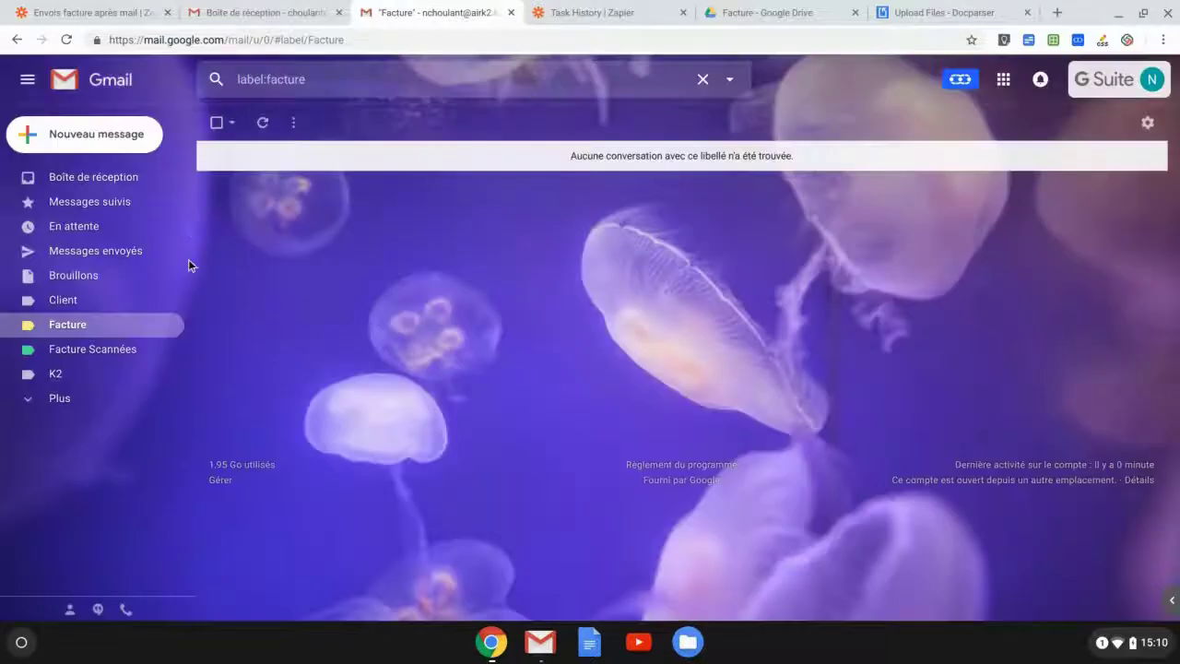
pyautogui.click(121, 13)
pyautogui.scroll(-1, 212, 271)
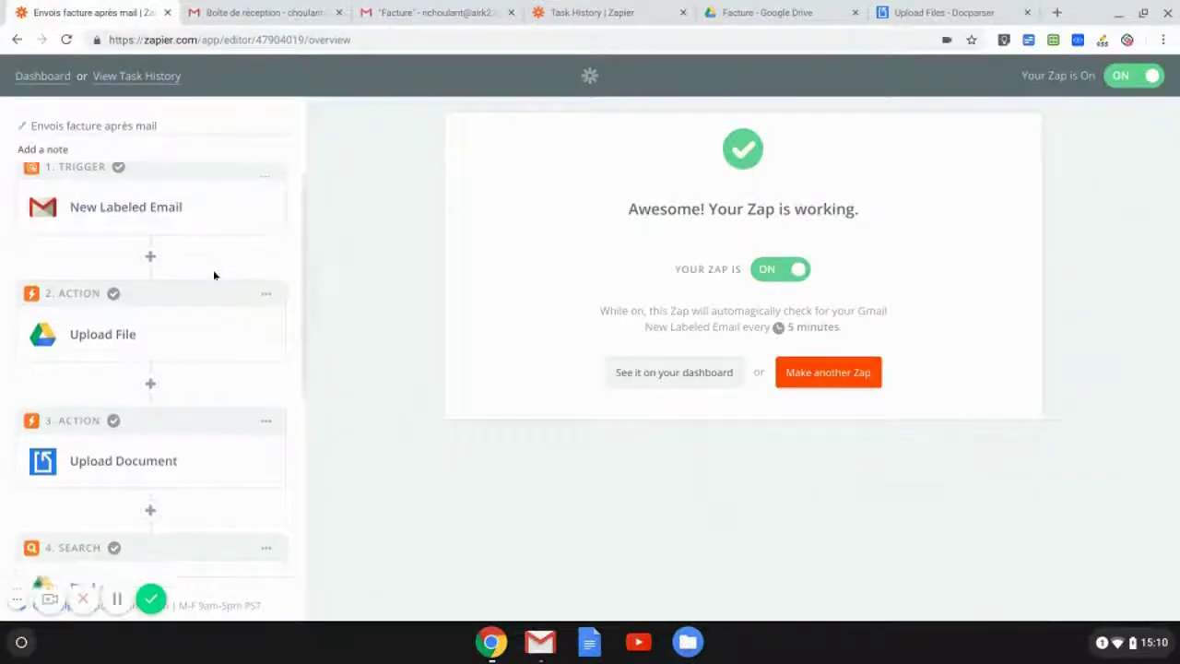
pyautogui.scroll(-1, 230, 245)
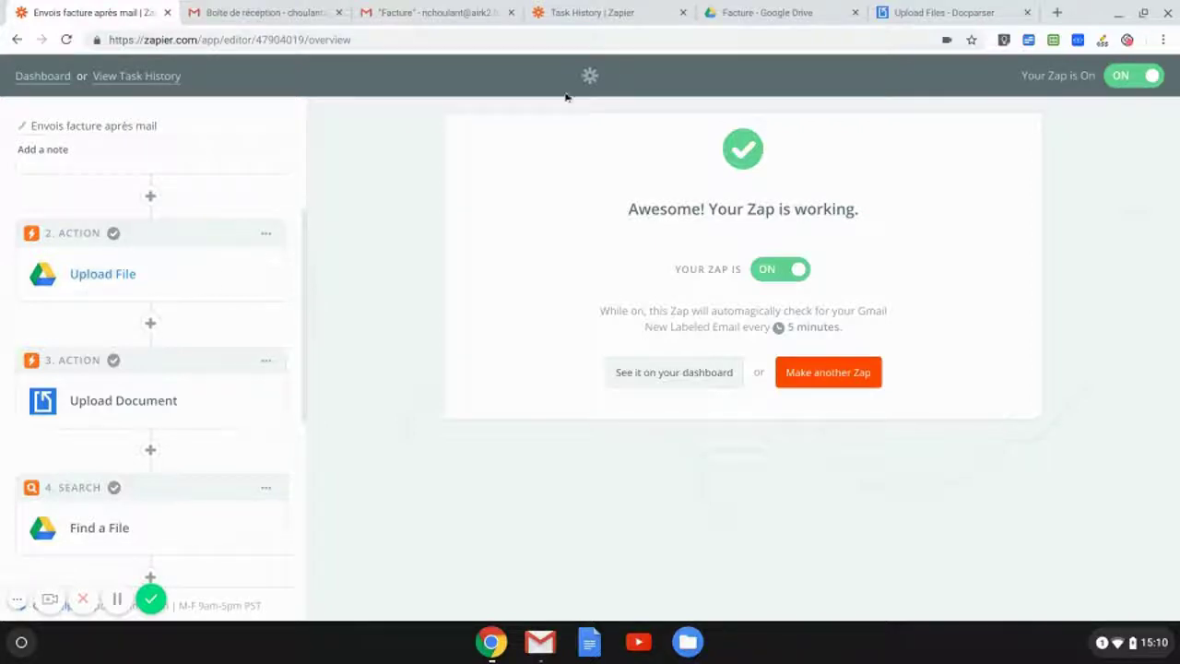
pyautogui.click(768, 12)
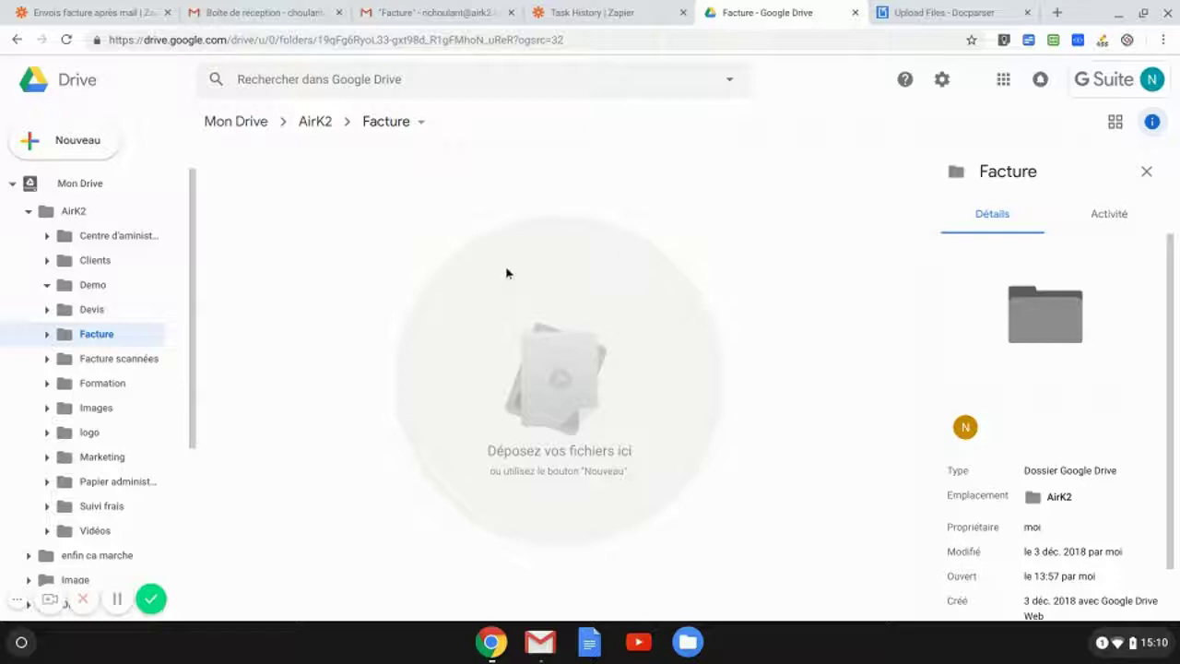
pyautogui.click(414, 12)
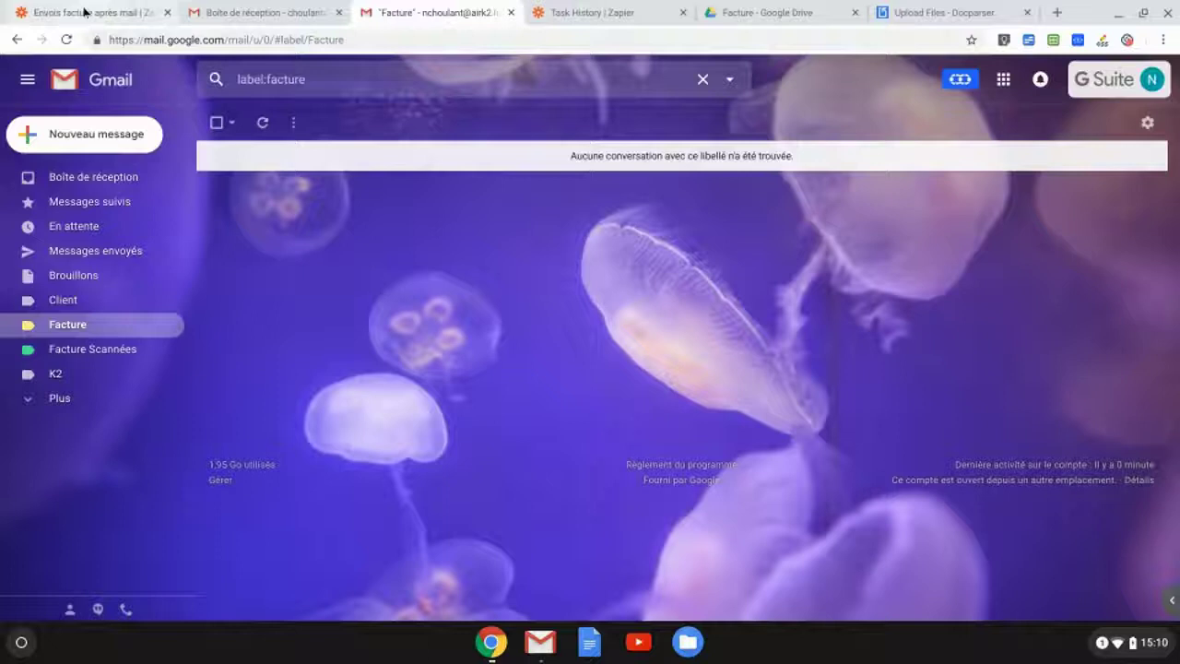
pyautogui.click(84, 12)
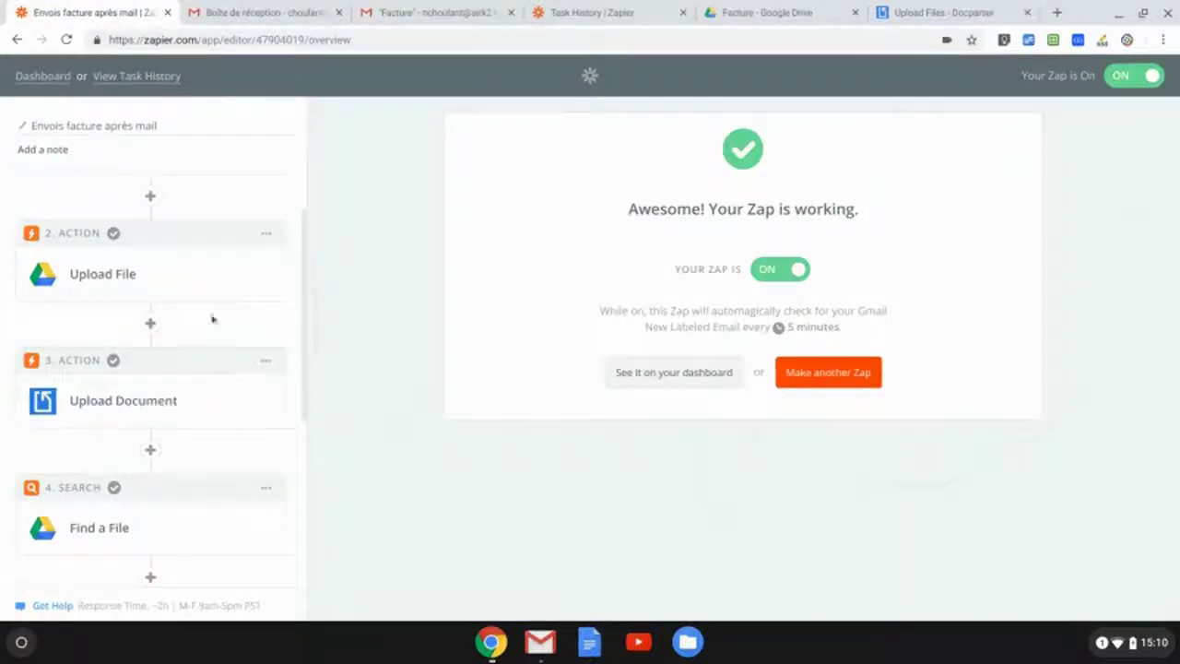
# - Review the Zap's Upload Document, Find a File and Move File steps, and view the Facture scannées folder in Google Drive
pyautogui.scroll(-2, 212, 277)
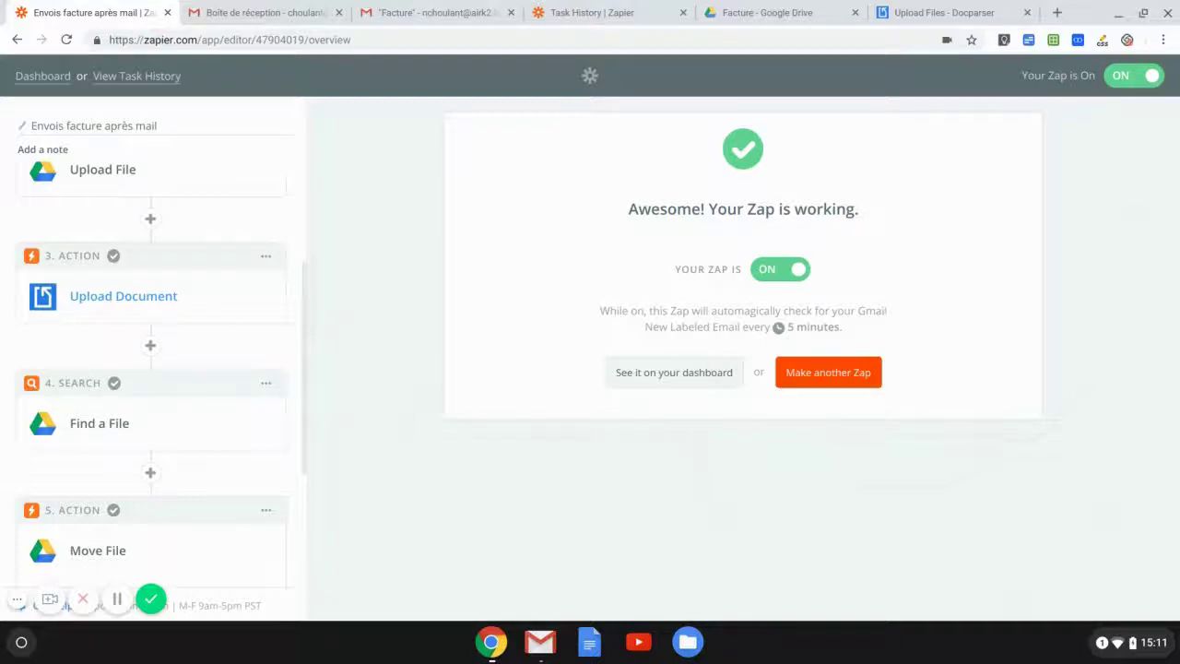
pyautogui.scroll(-2, 255, 301)
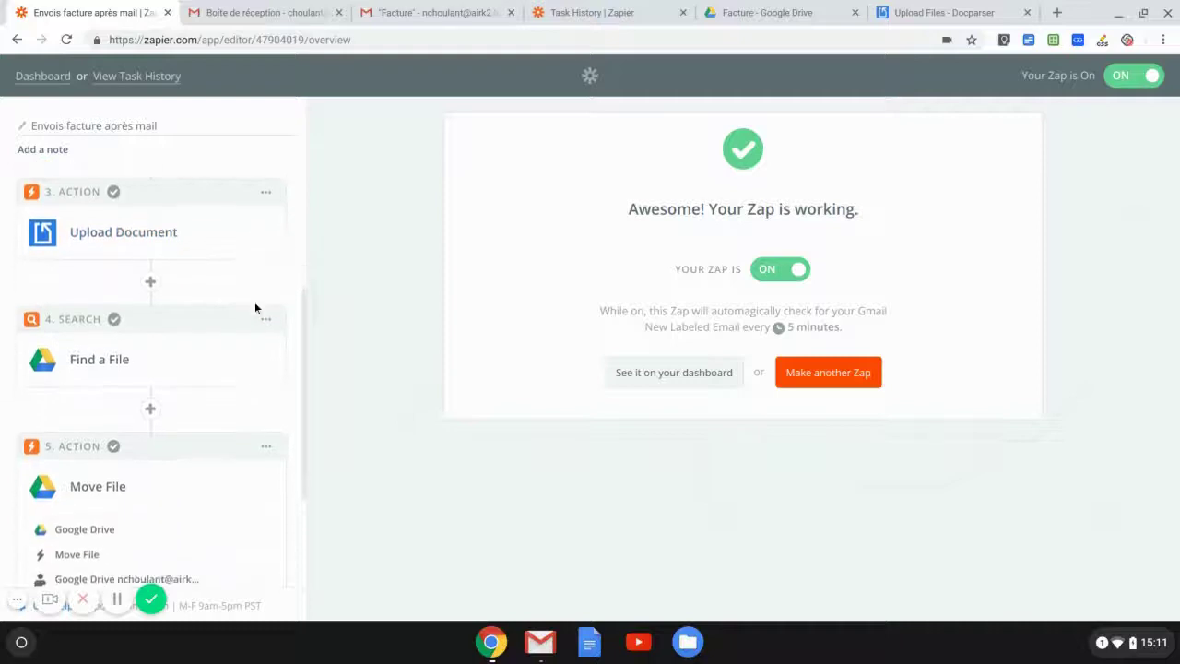
pyautogui.scroll(-3, 232, 273)
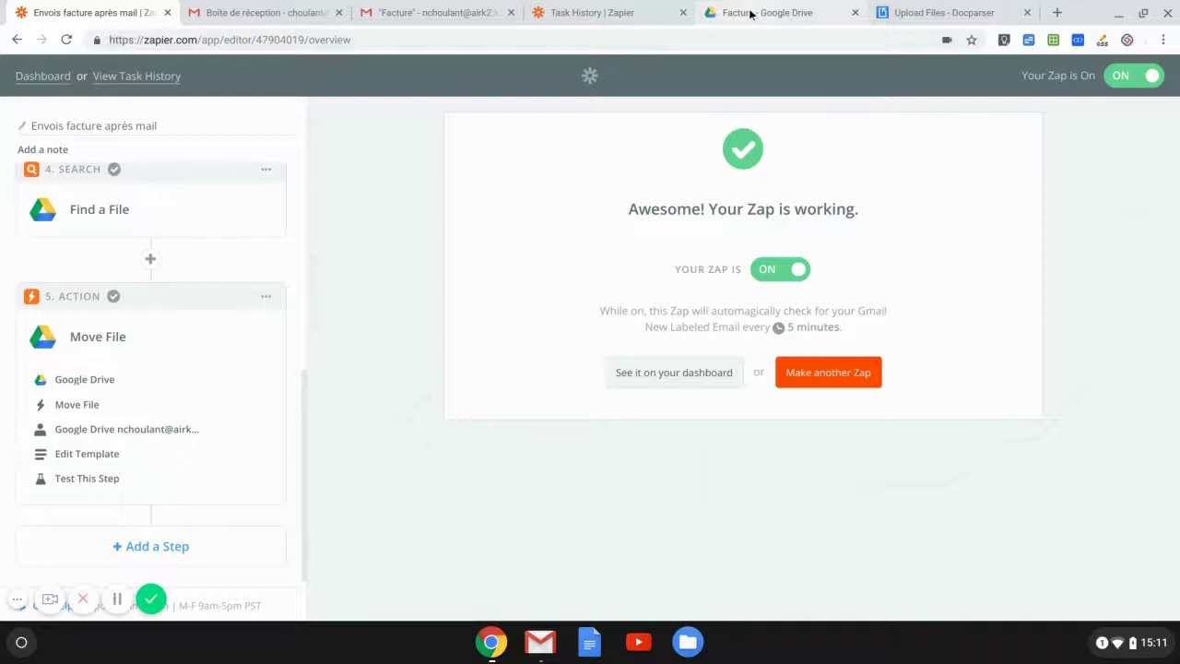
pyautogui.click(751, 13)
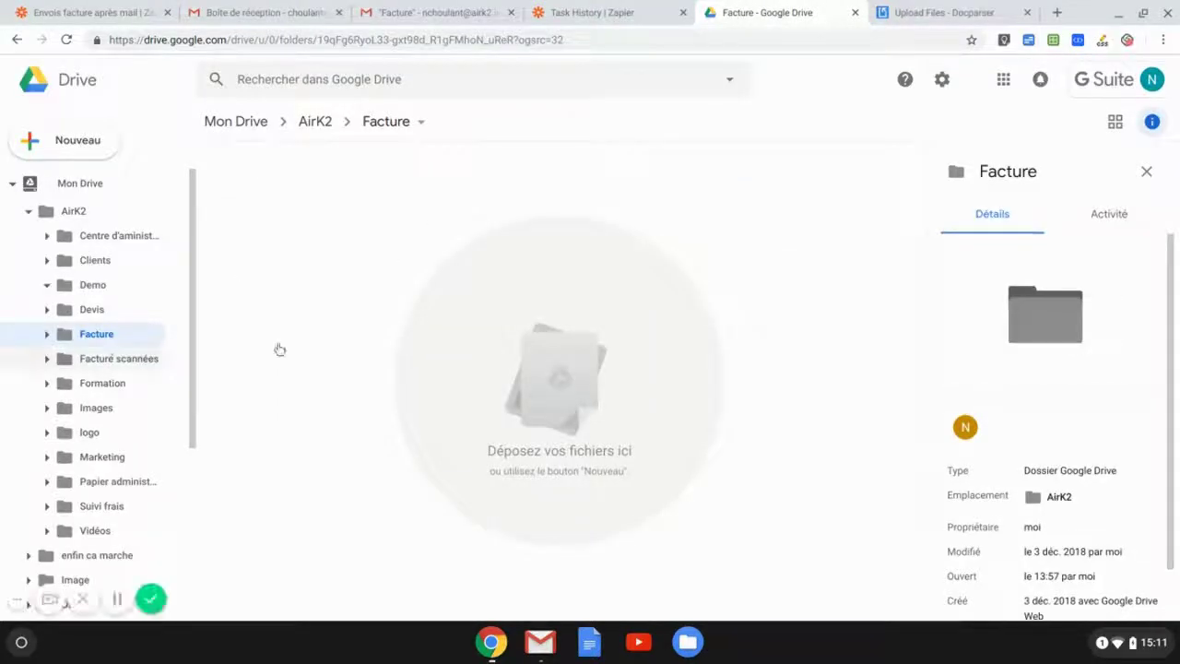
pyautogui.press('Down')
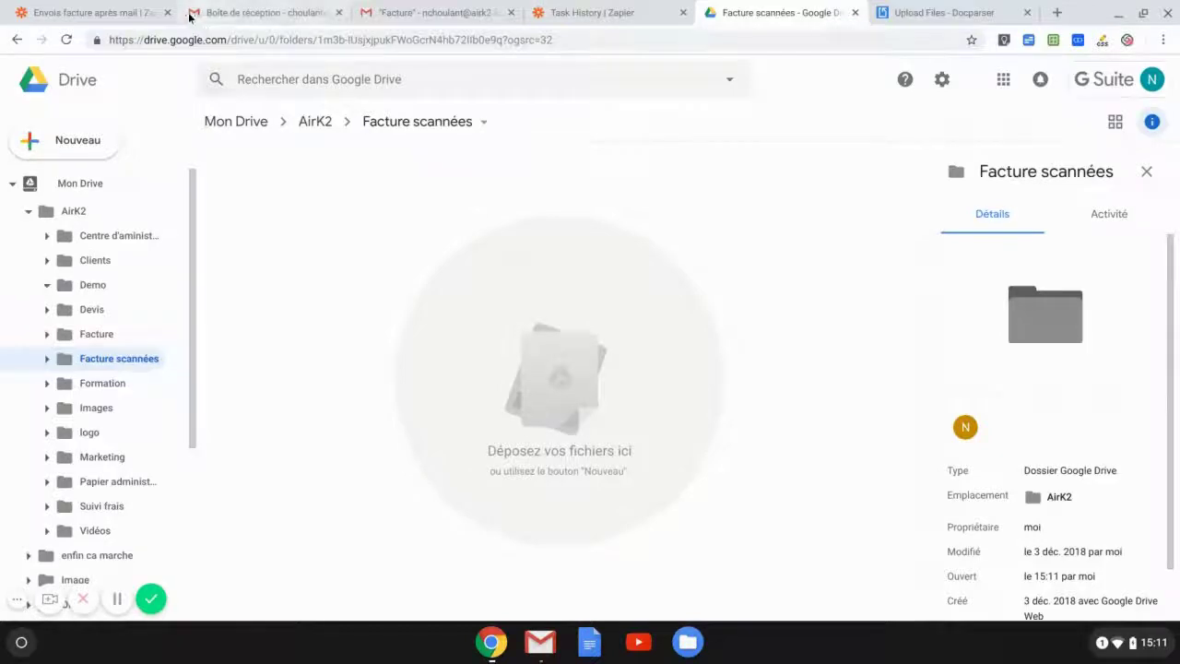
pyautogui.click(77, 14)
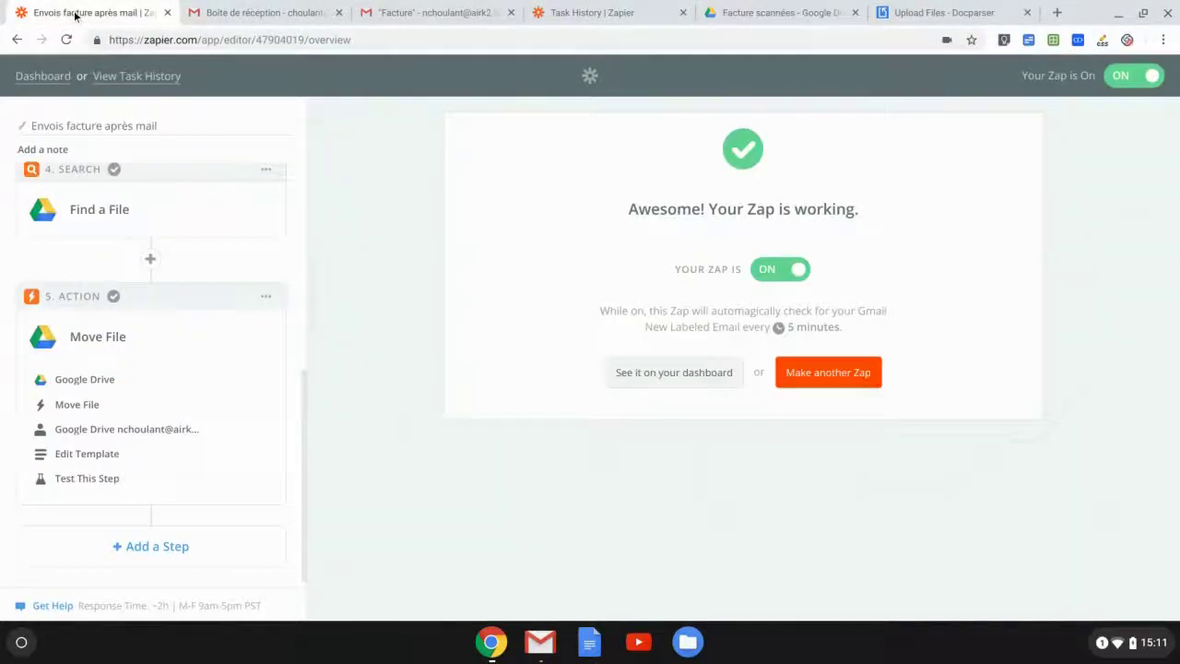
# - Switch to the new message in the Gmail inbox and address it to the suggested contact's e-mail
pyautogui.click(236, 12)
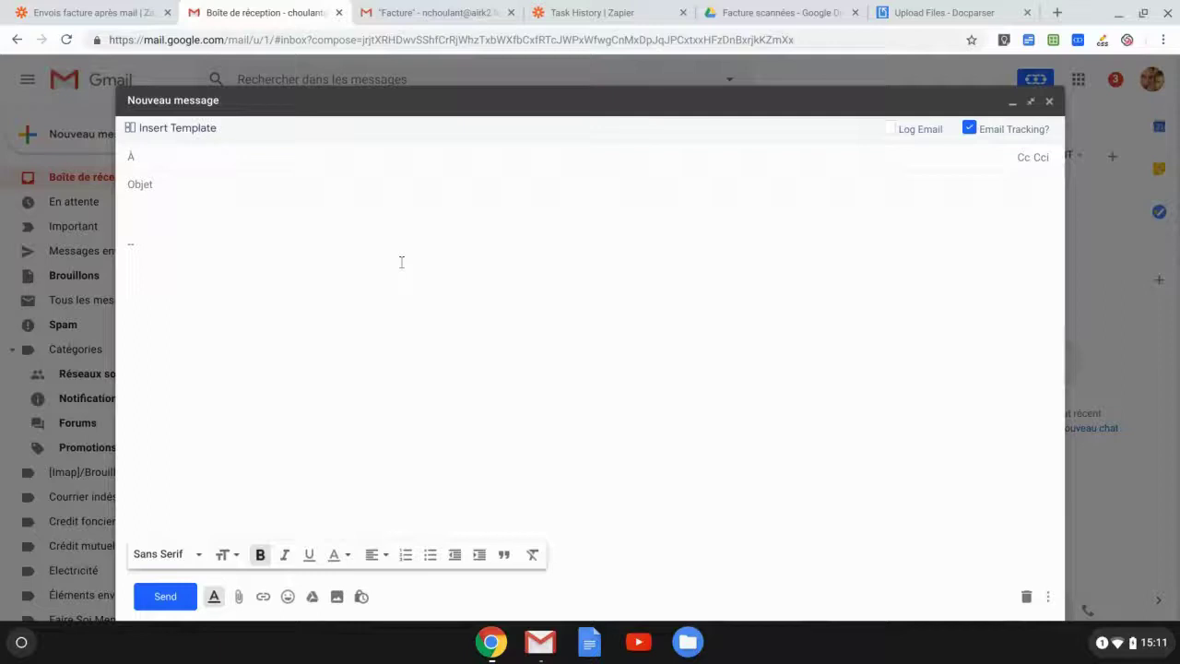
pyautogui.write('contac')
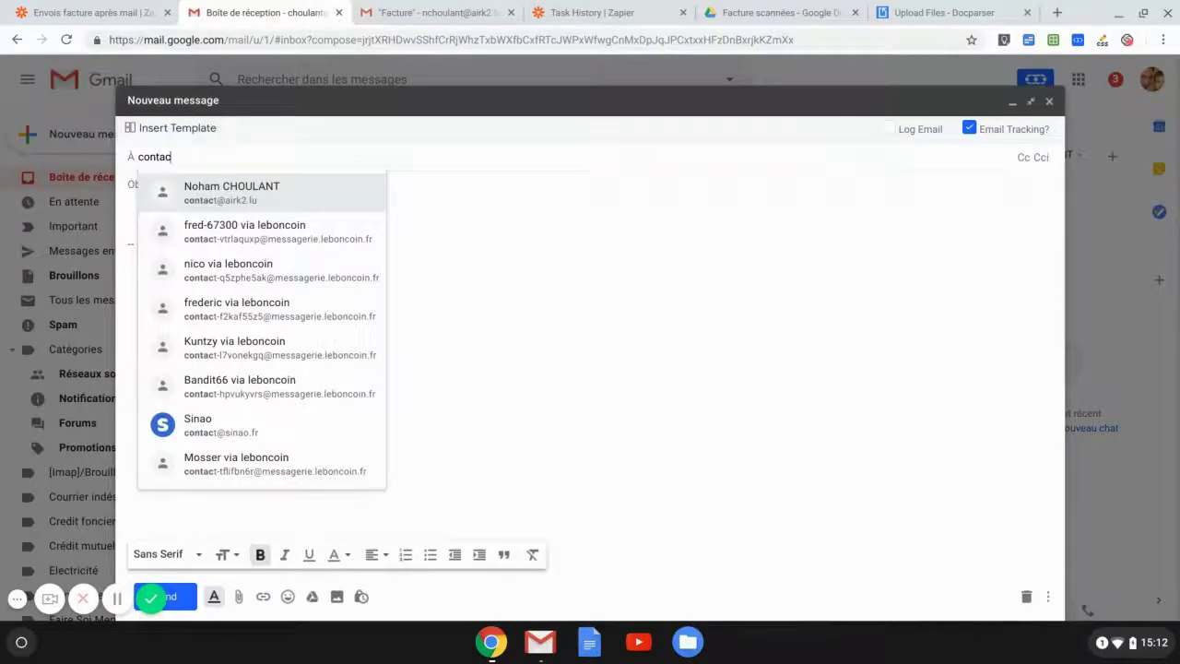
pyautogui.click(234, 199)
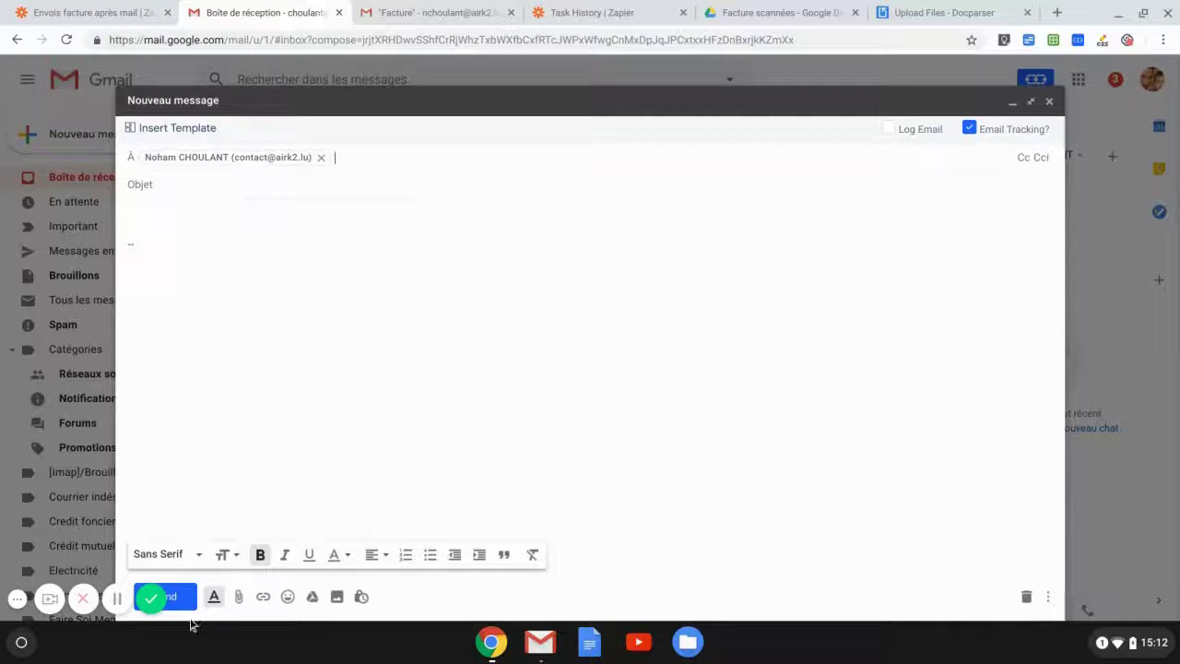
# - Attach 103-AirK2-Destination.pdf from the Téléchargements folder to the message and send it
pyautogui.click(238, 597)
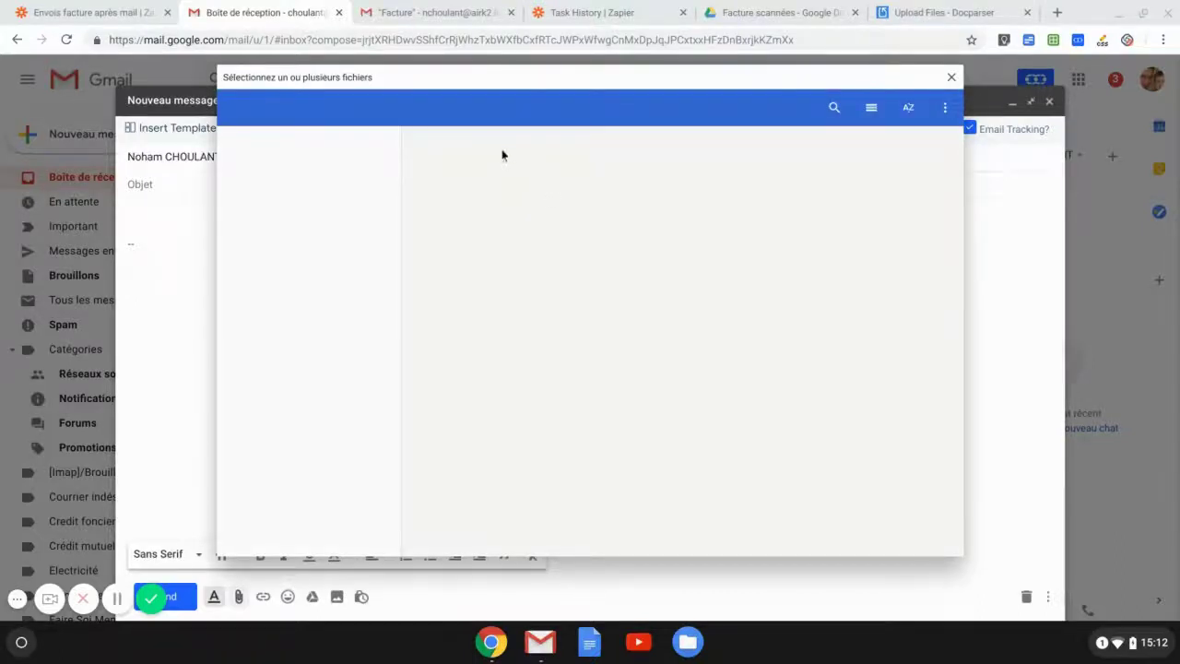
pyautogui.scroll(-3, 559, 344)
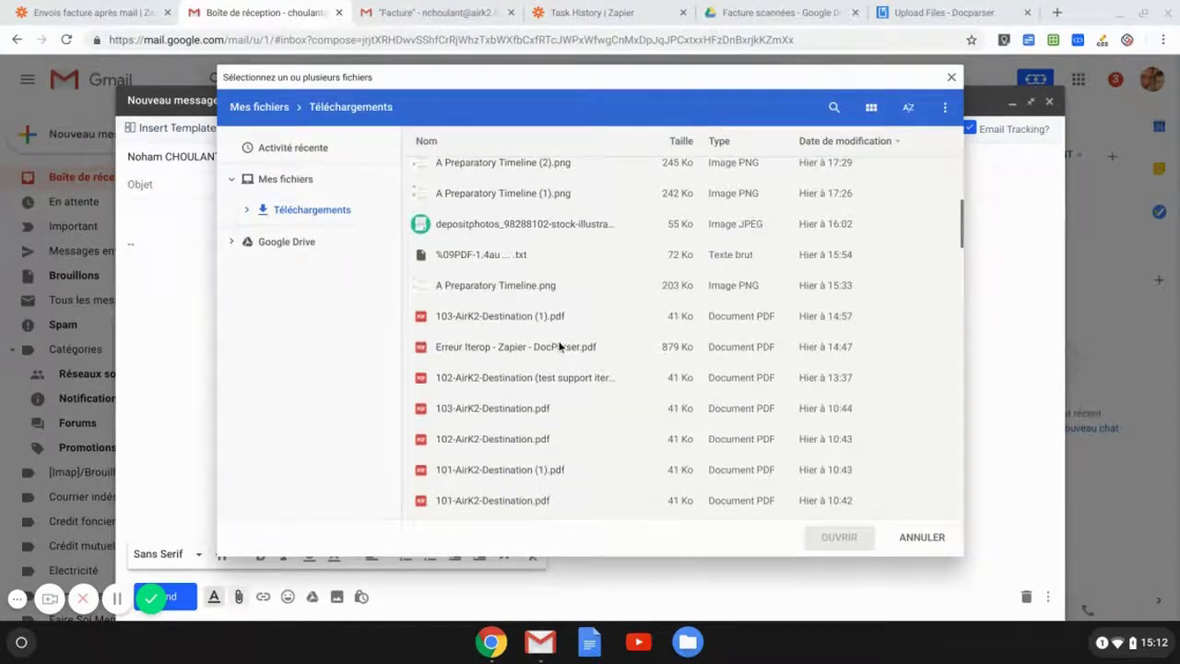
pyautogui.click(505, 408)
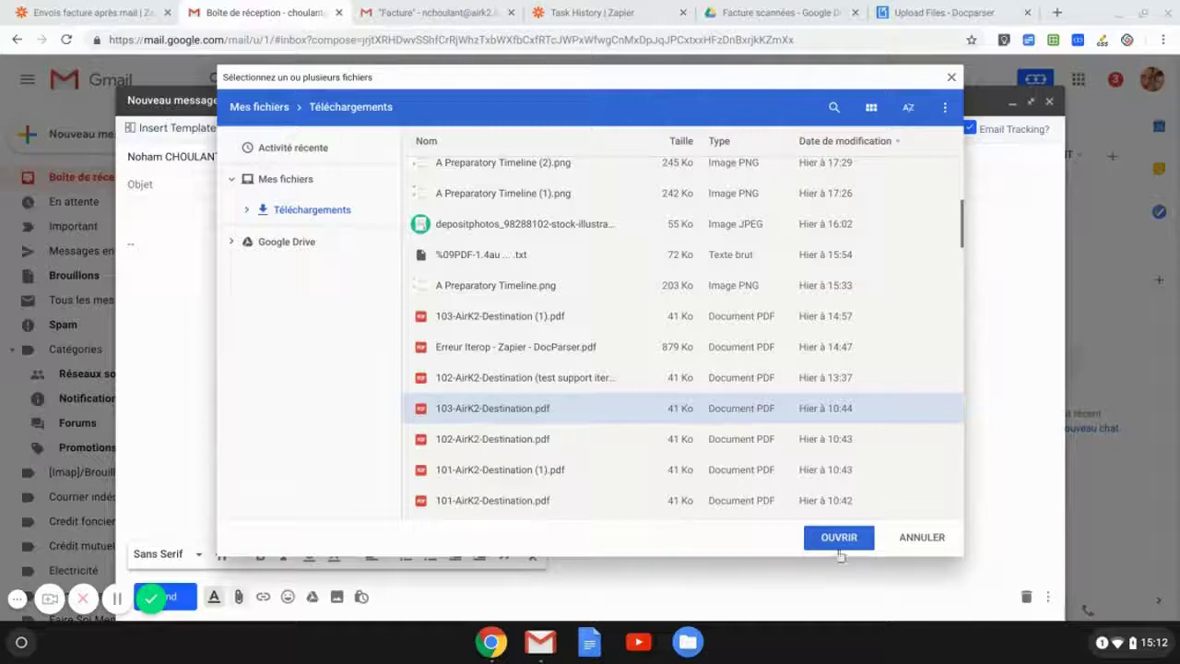
pyautogui.click(827, 539)
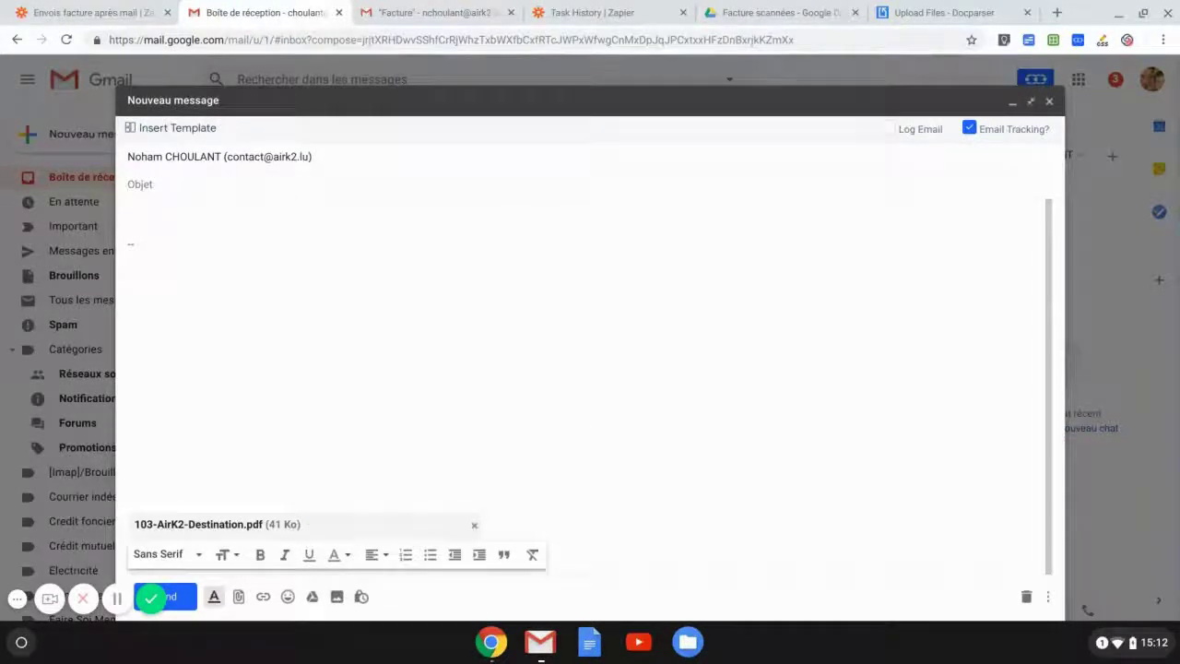
pyautogui.click(189, 599)
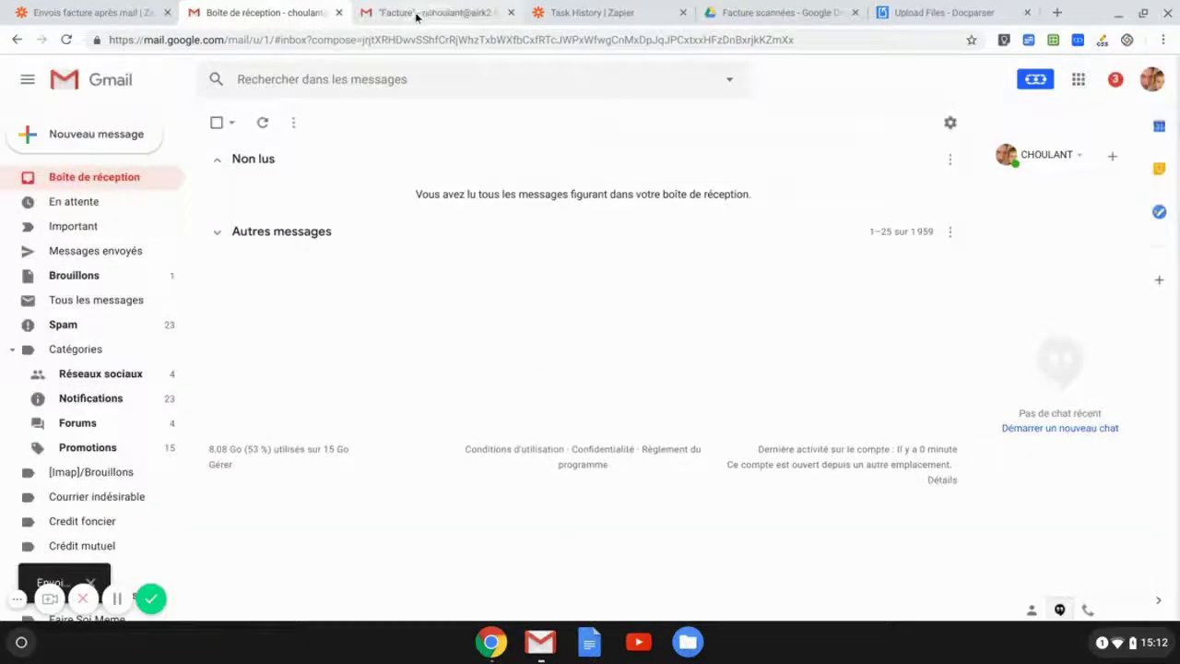
# - Refresh the Facture label in the receiving Gmail account and read through the received 103-AirK2-Destination.pdf invoice, closing the preview when done
pyautogui.click(415, 17)
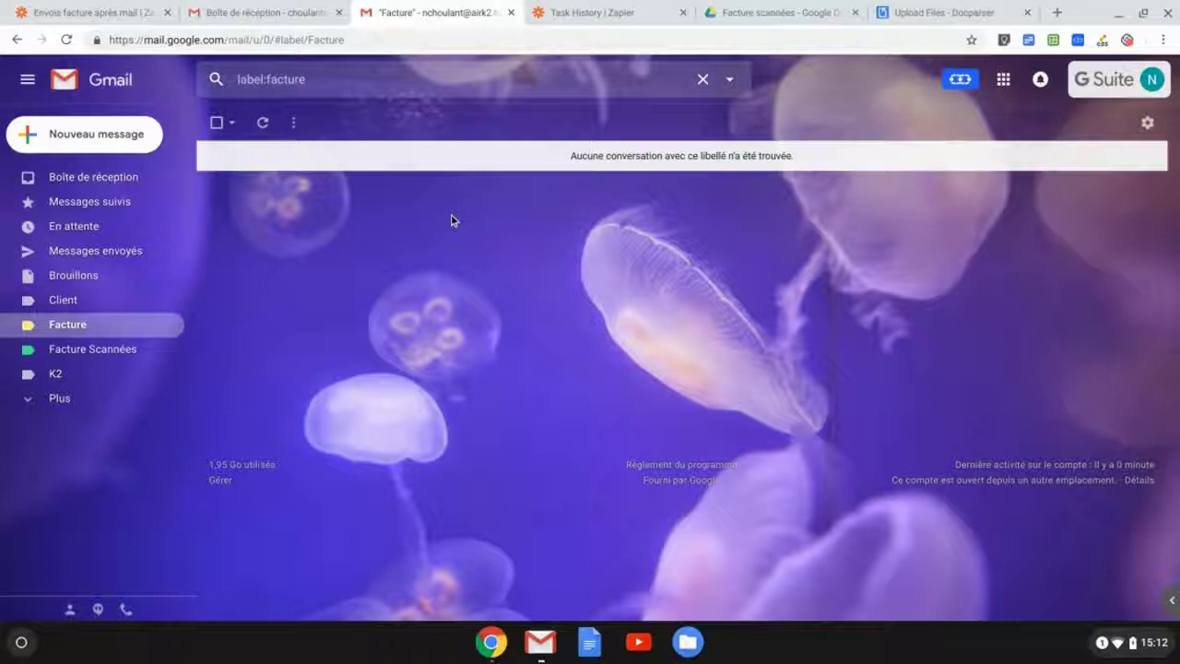
pyautogui.click(263, 123)
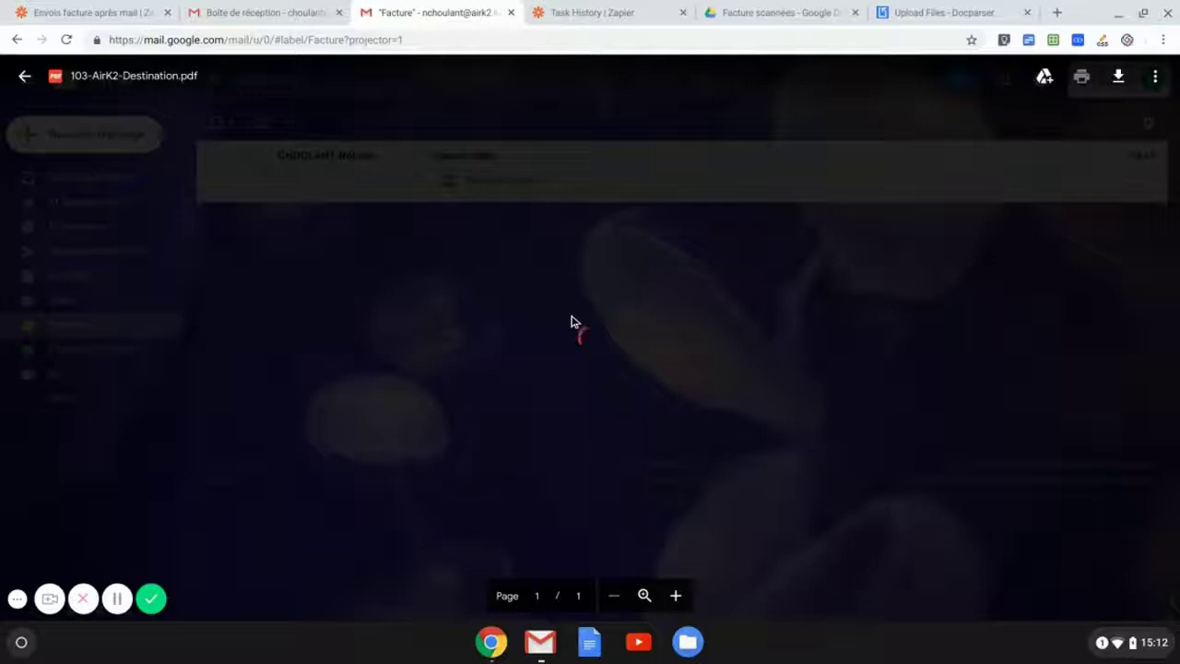
pyautogui.scroll(-3, 571, 318)
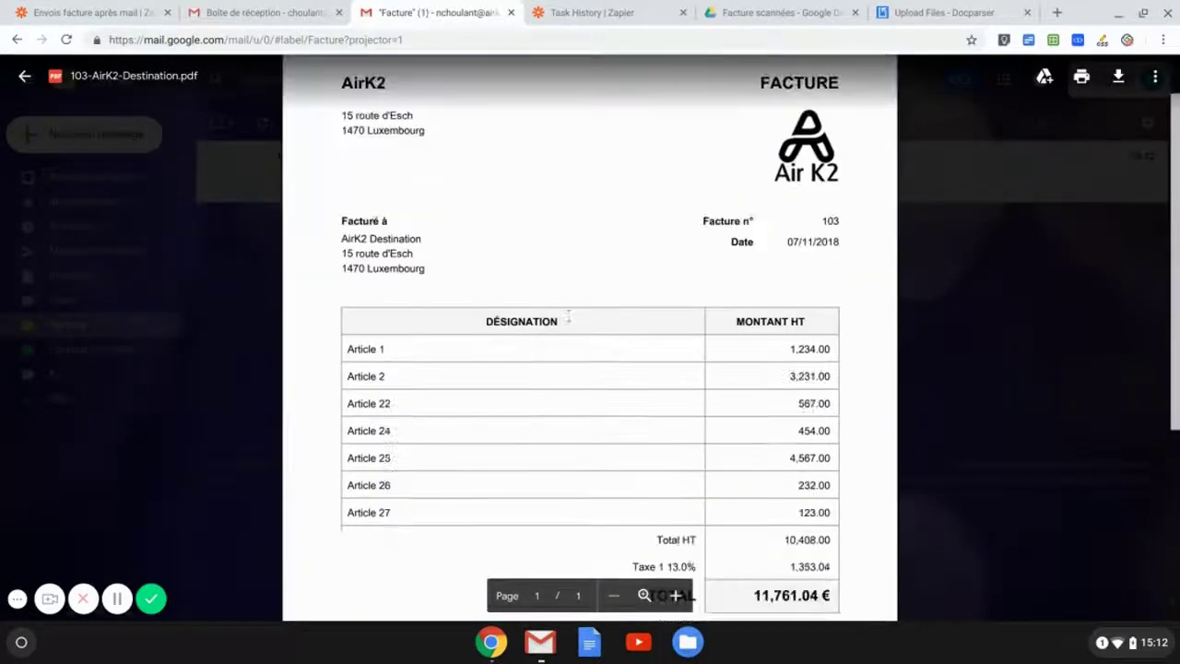
pyautogui.scroll(-2, 569, 277)
pyautogui.scroll(-1, 565, 317)
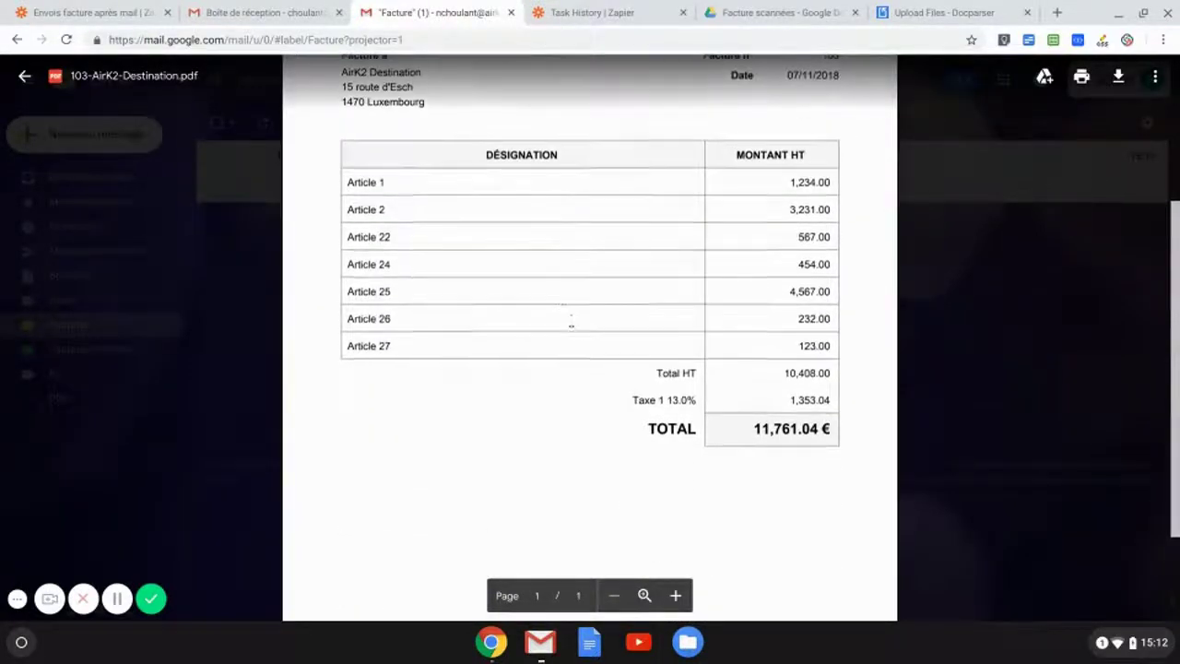
pyautogui.scroll(-1, 570, 320)
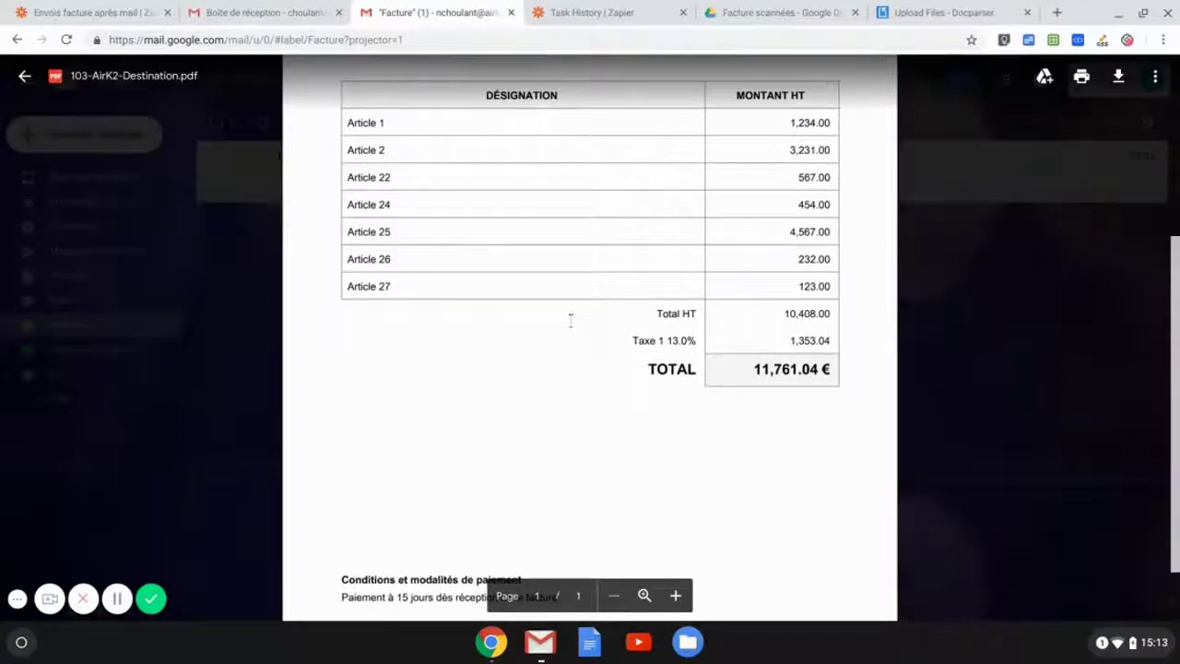
pyautogui.scroll(5, 951, 316)
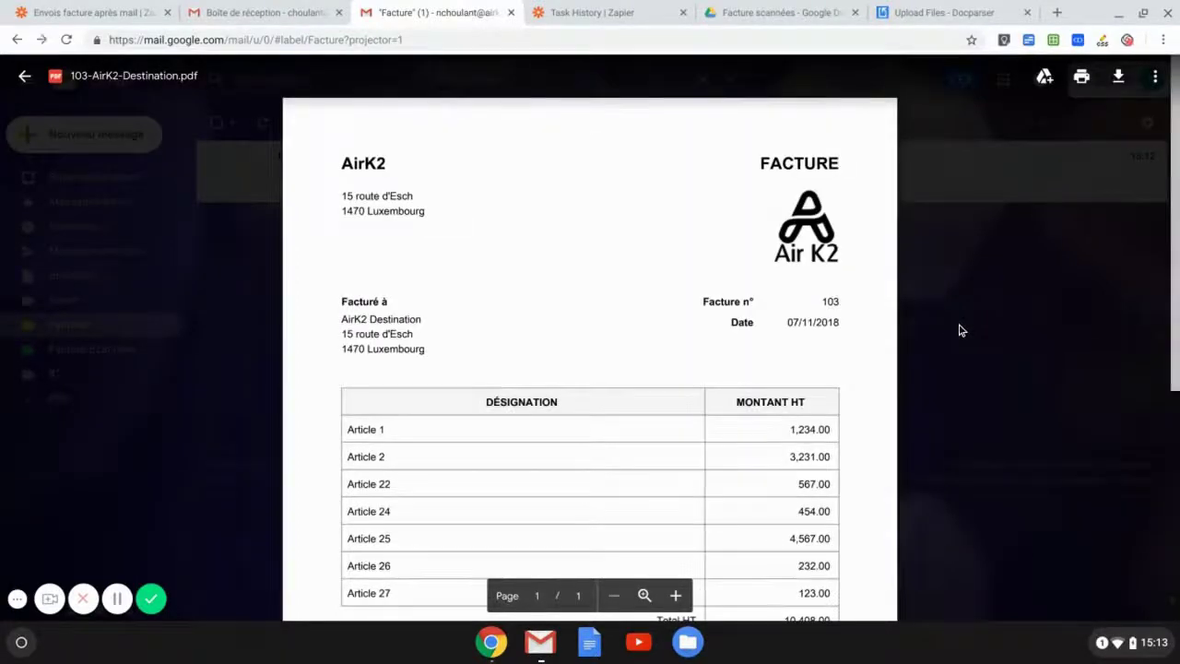
pyautogui.click(959, 329)
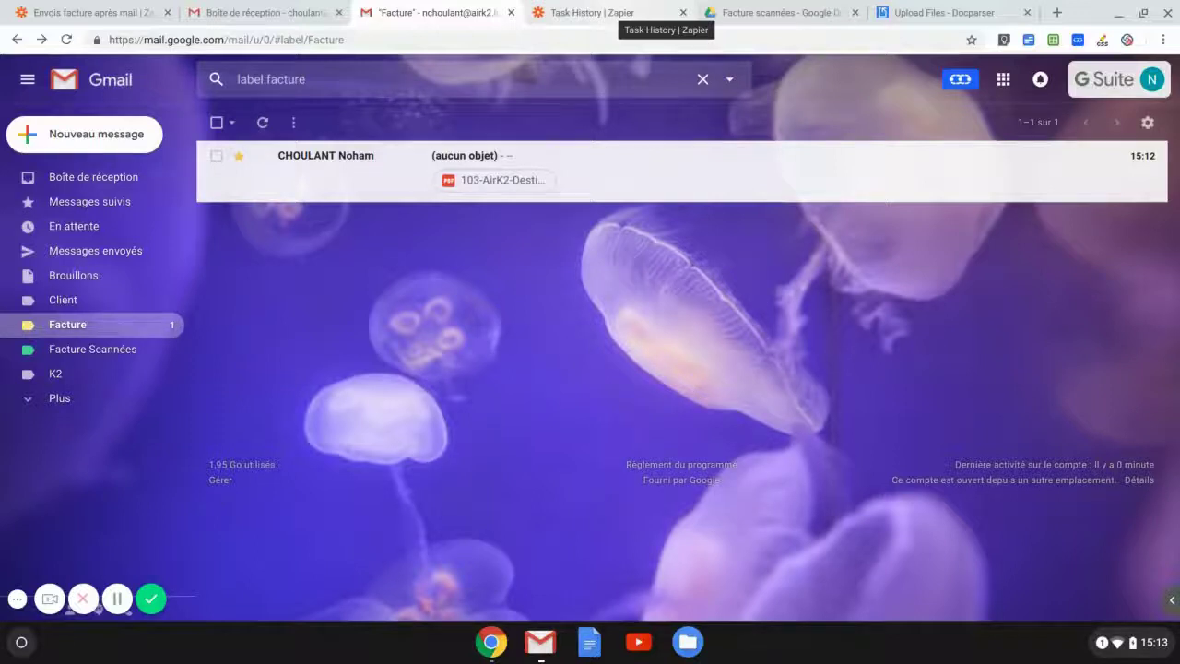
# - Refresh the Zap's task history in Zapier and view the imported documents in Docparser
pyautogui.click(609, 12)
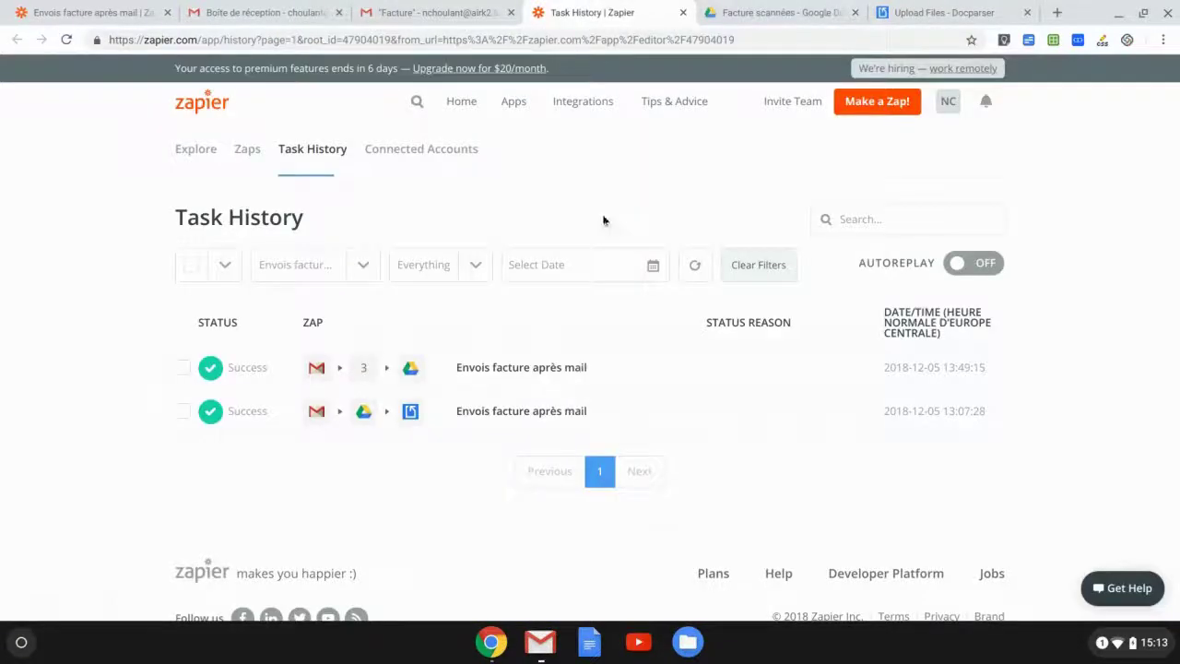
pyautogui.click(695, 272)
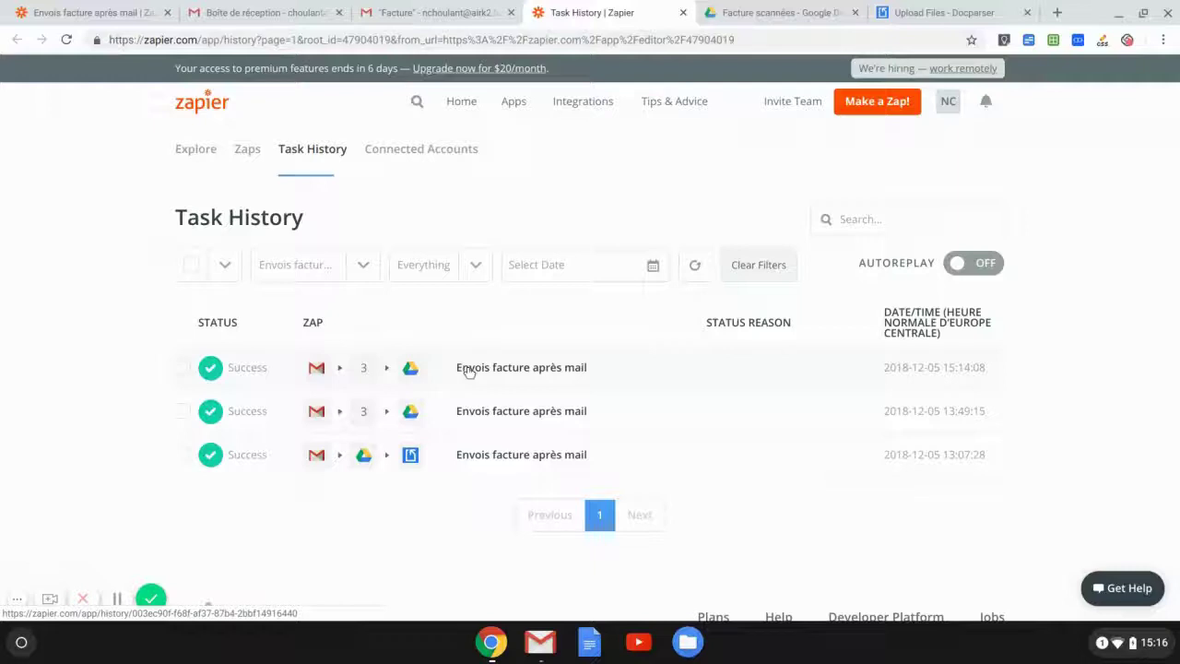
pyautogui.click(910, 11)
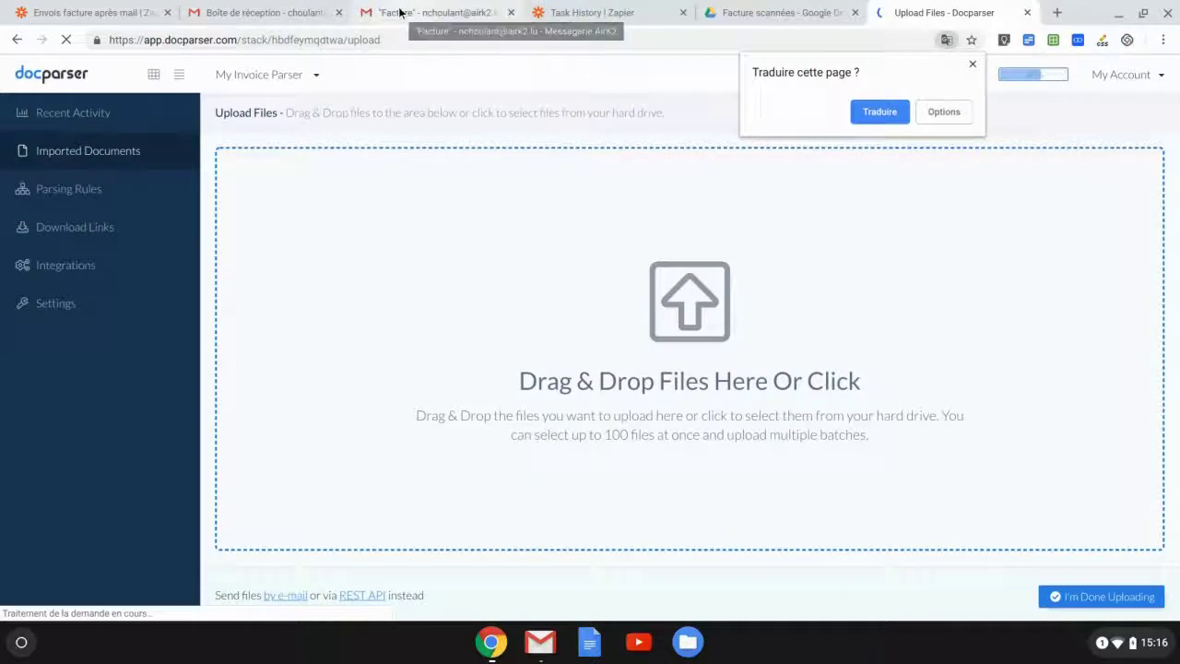
pyautogui.click(104, 155)
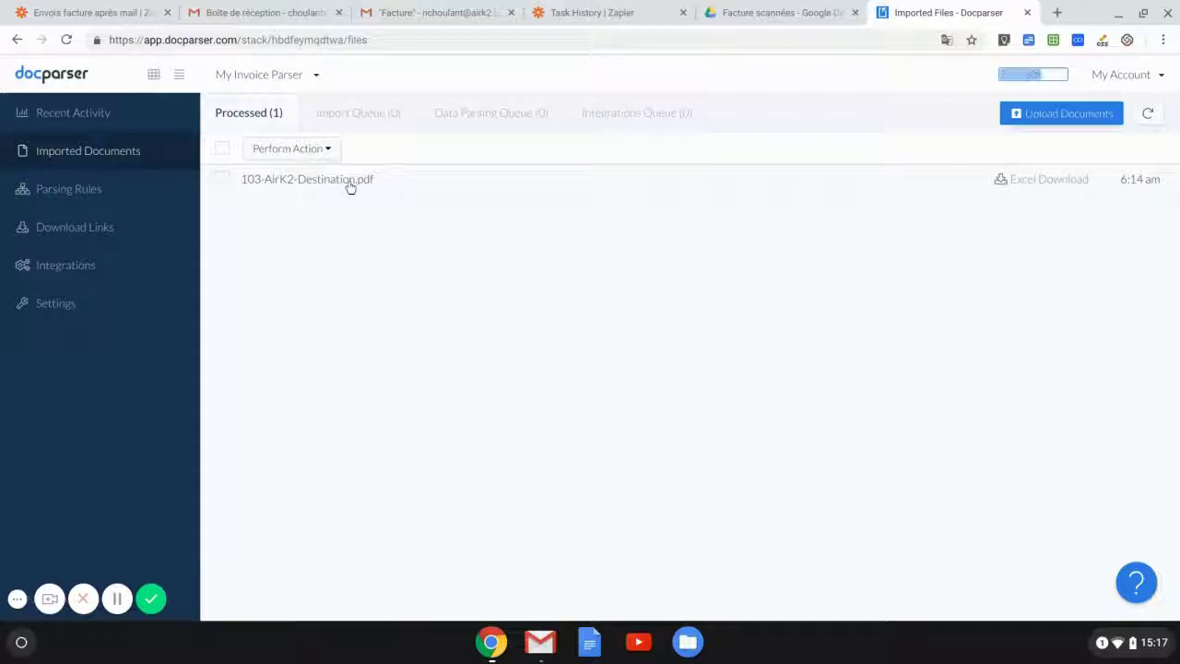
# - Download the Ligne facture spreadsheet from Docparser's download links and open Ligne-facture-2018-12-05.xlsx
pyautogui.click(57, 234)
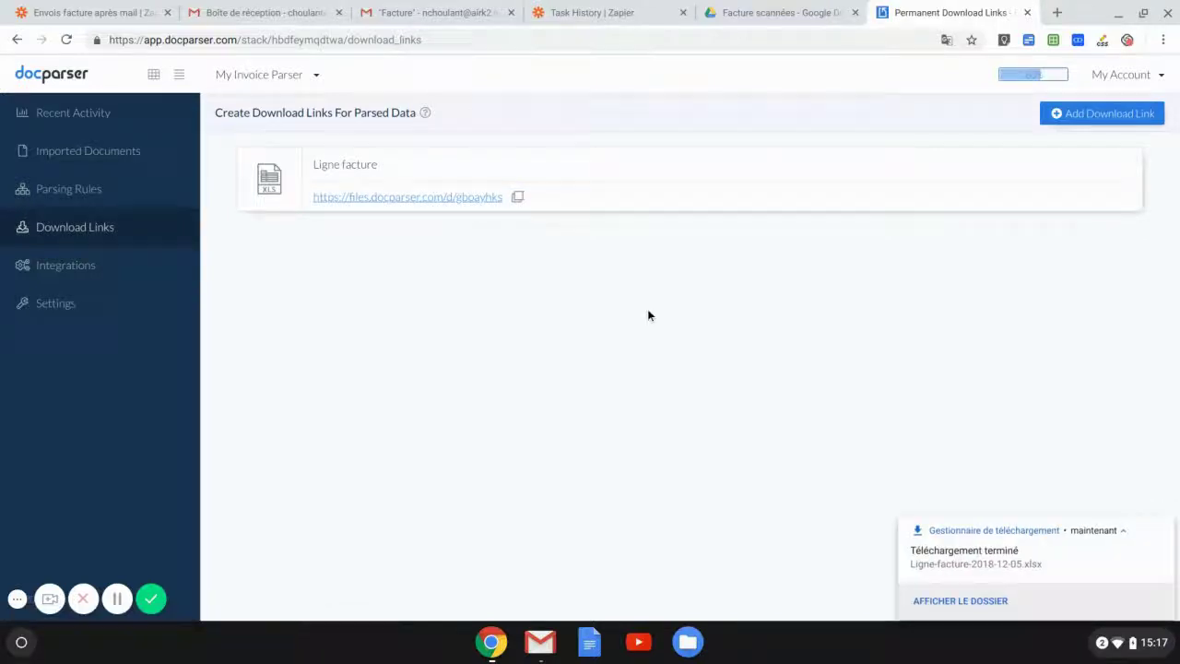
pyautogui.click(998, 553)
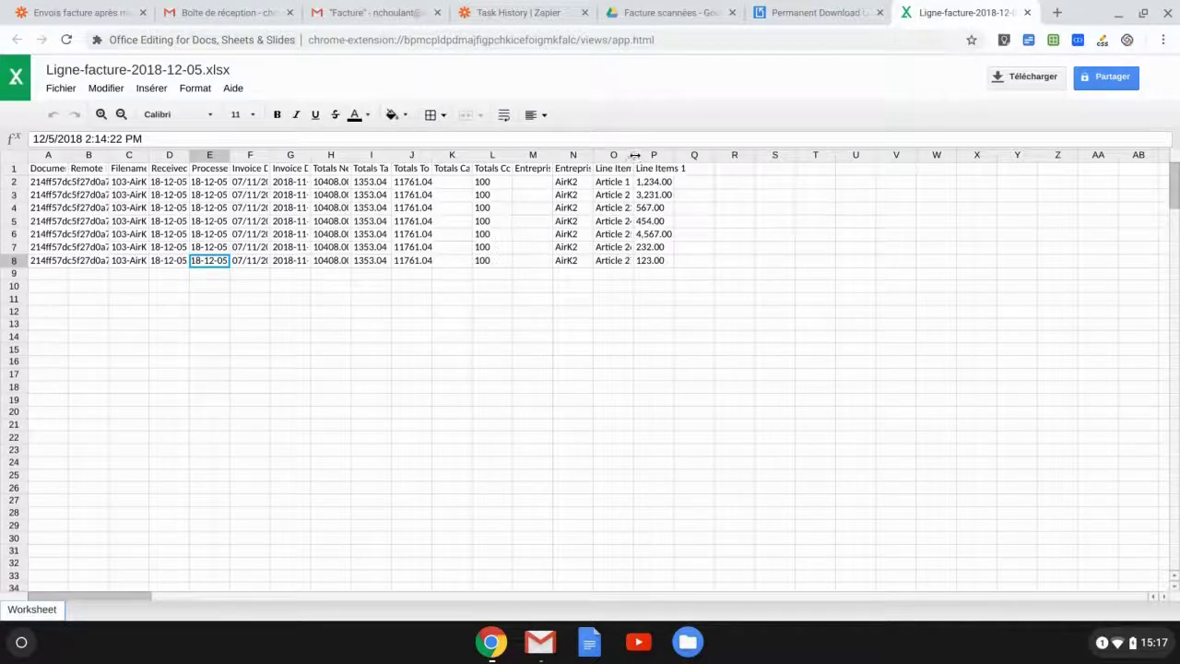
# - Widen column O (Line Items) in the spreadsheet to fit the full article names
pyautogui.click(641, 155)
pyautogui.moveTo(661, 154); pyautogui.dragTo(662, 155)
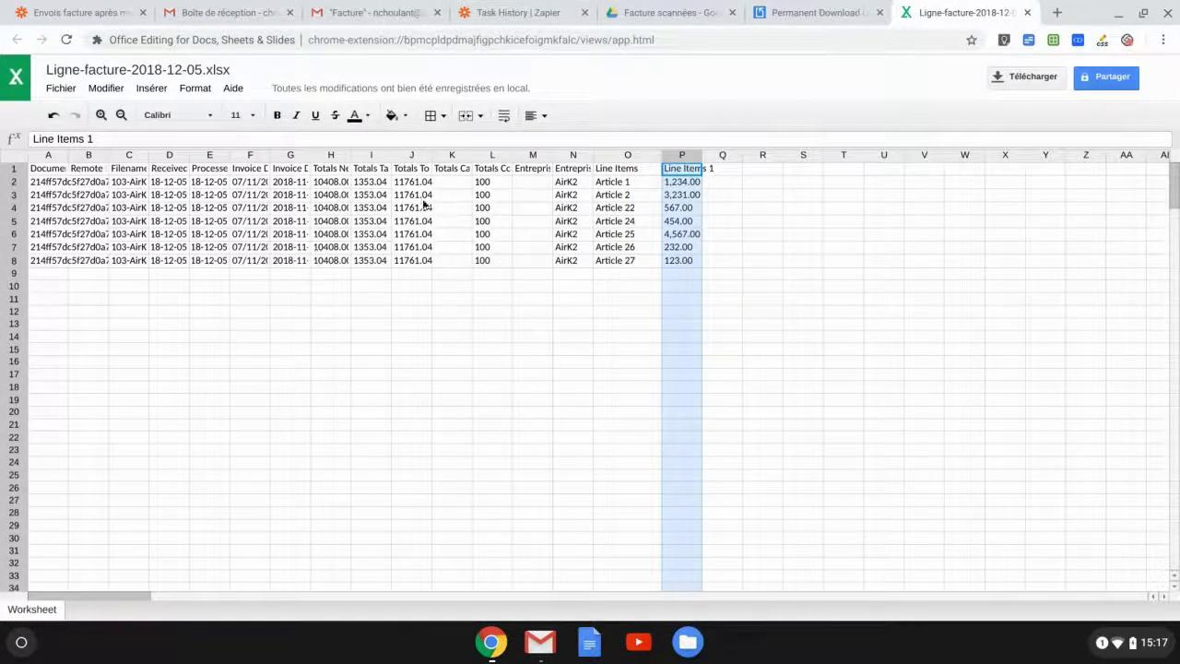
pyautogui.click(851, 313)
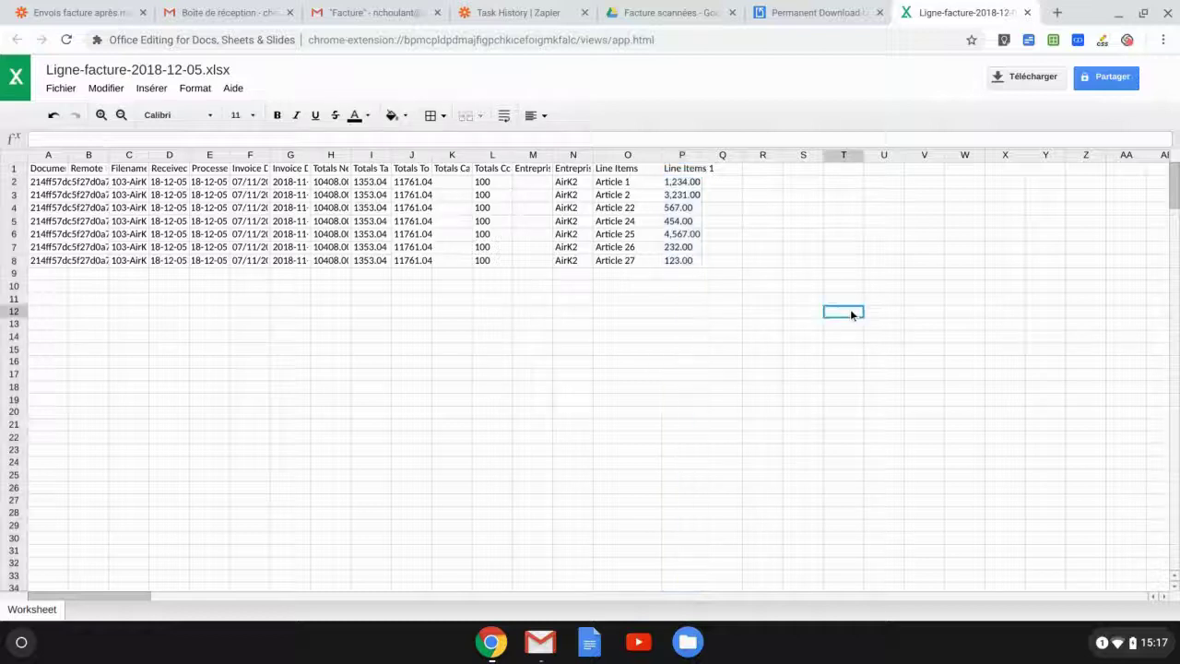
# - Close the Ligne-facture-2018-12-05.xlsx spreadsheet and check the contents of the Facture and Facture scannées folders in Google Drive
pyautogui.click(1027, 12)
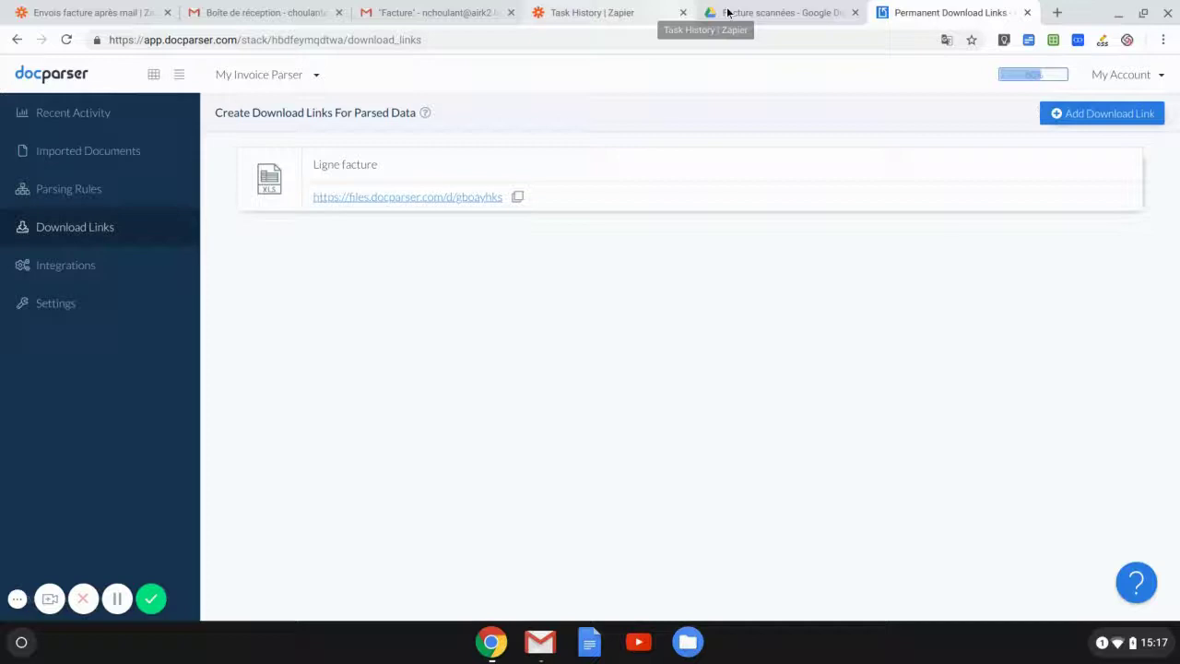
pyautogui.click(764, 13)
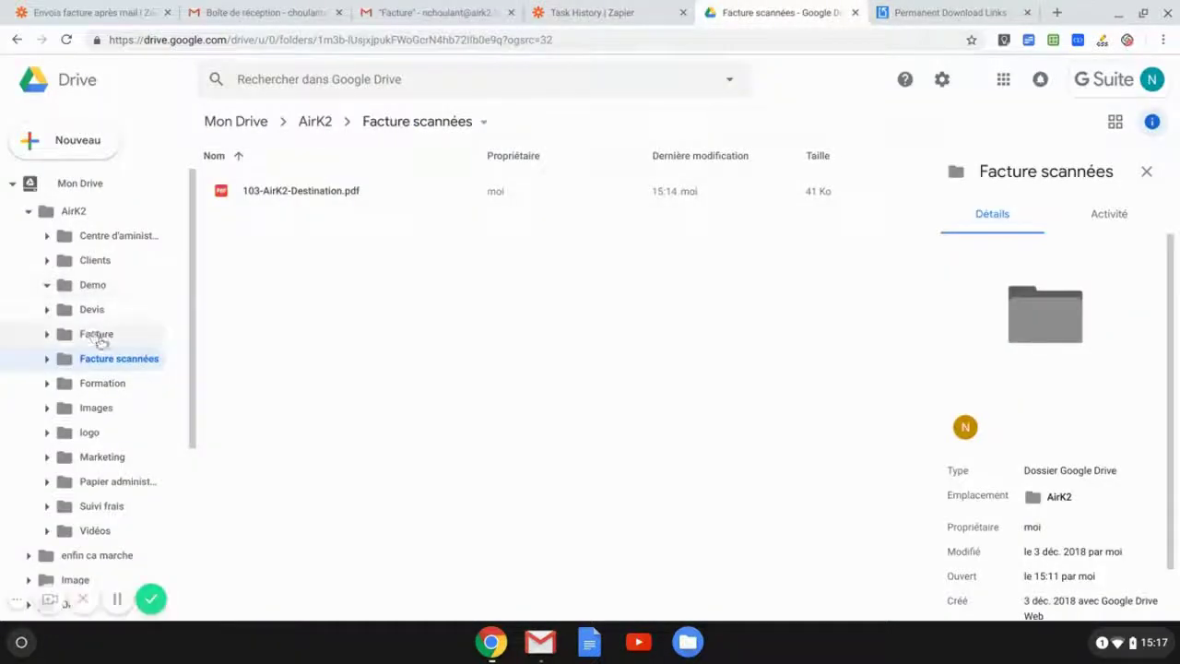
pyautogui.click(148, 335)
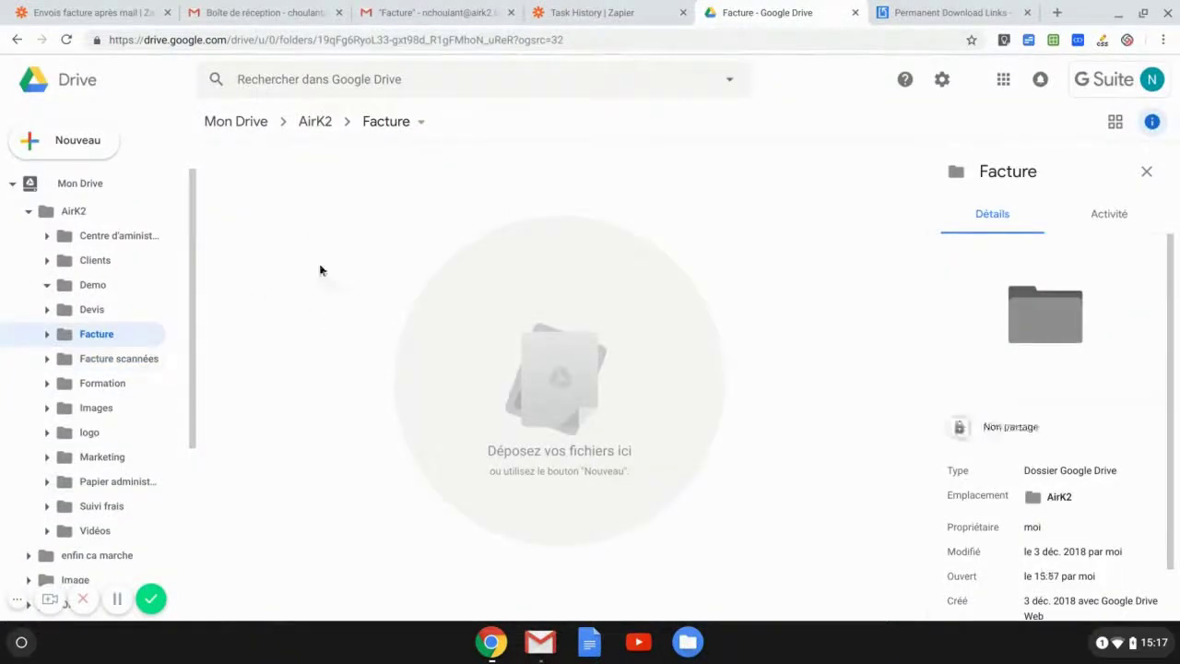
pyautogui.click(133, 359)
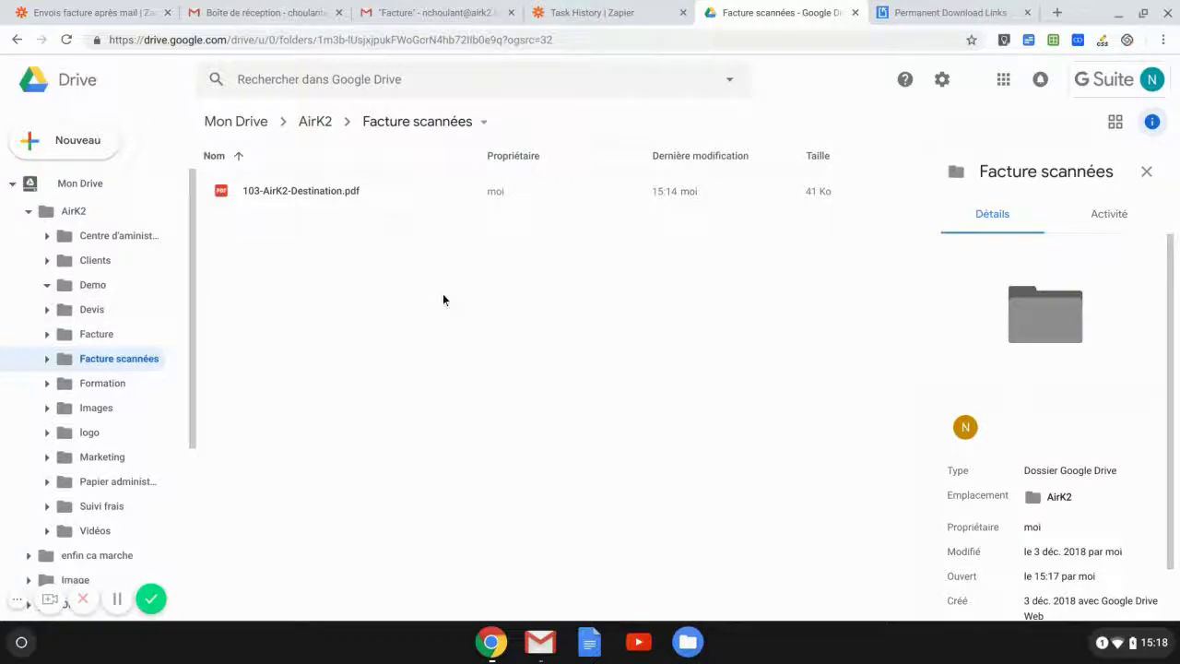
pyautogui.click(104, 336)
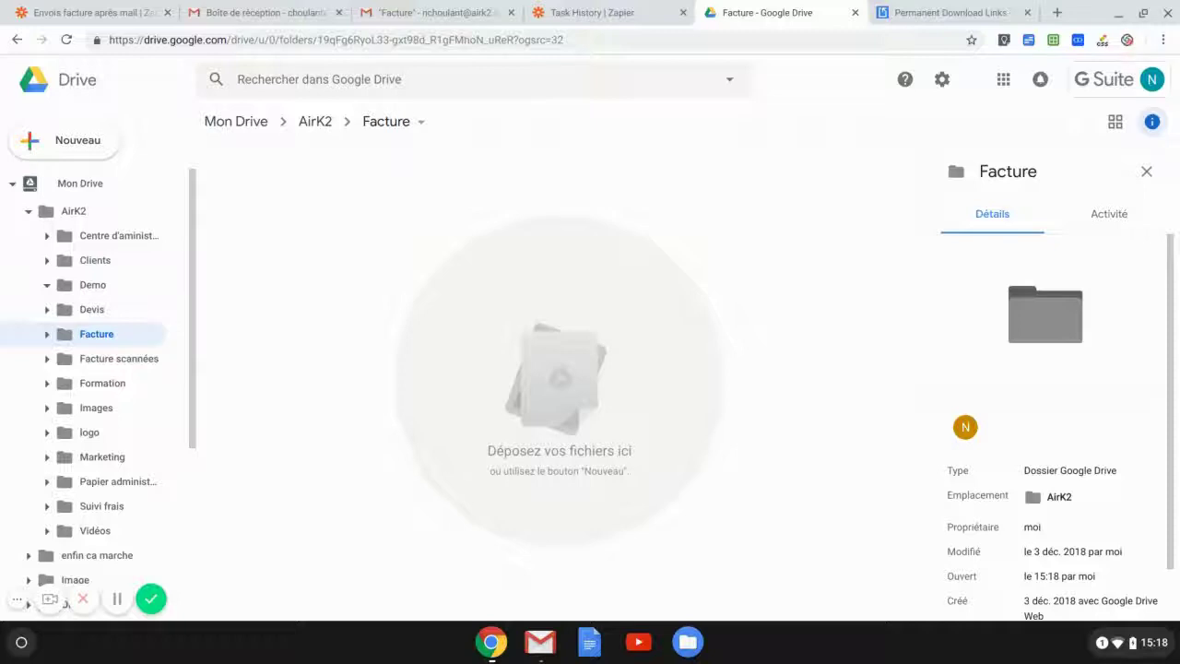
# - Switch back to Docparser and open the imported documents of My Invoice Parser
pyautogui.click(949, 11)
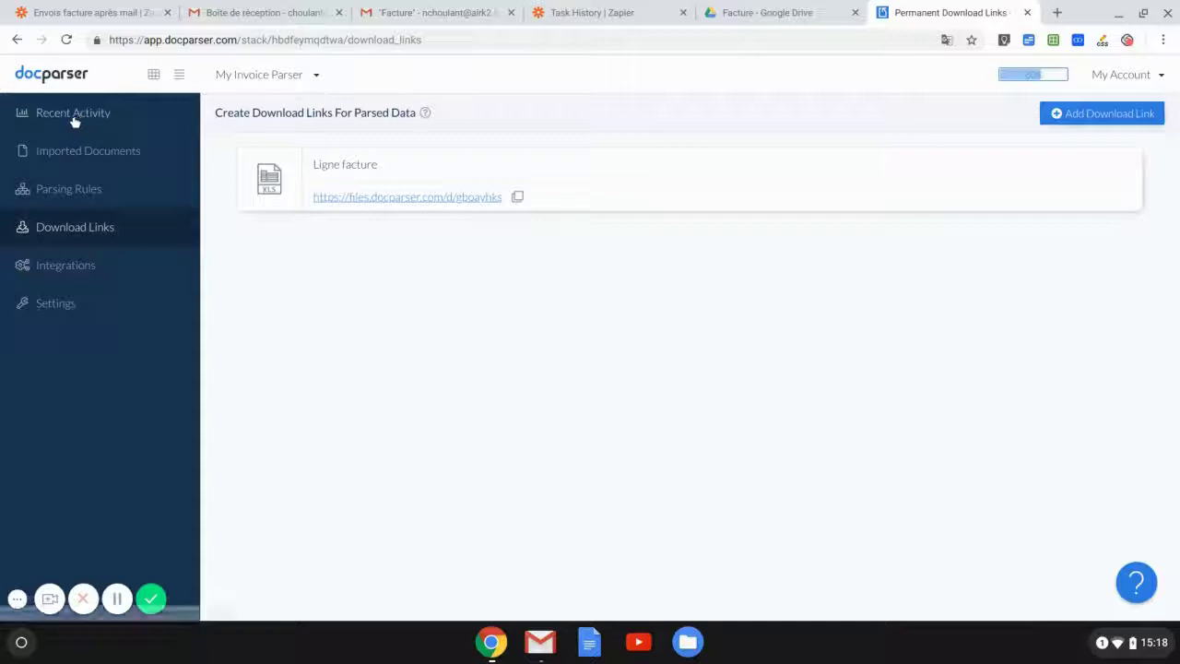
pyautogui.click(77, 153)
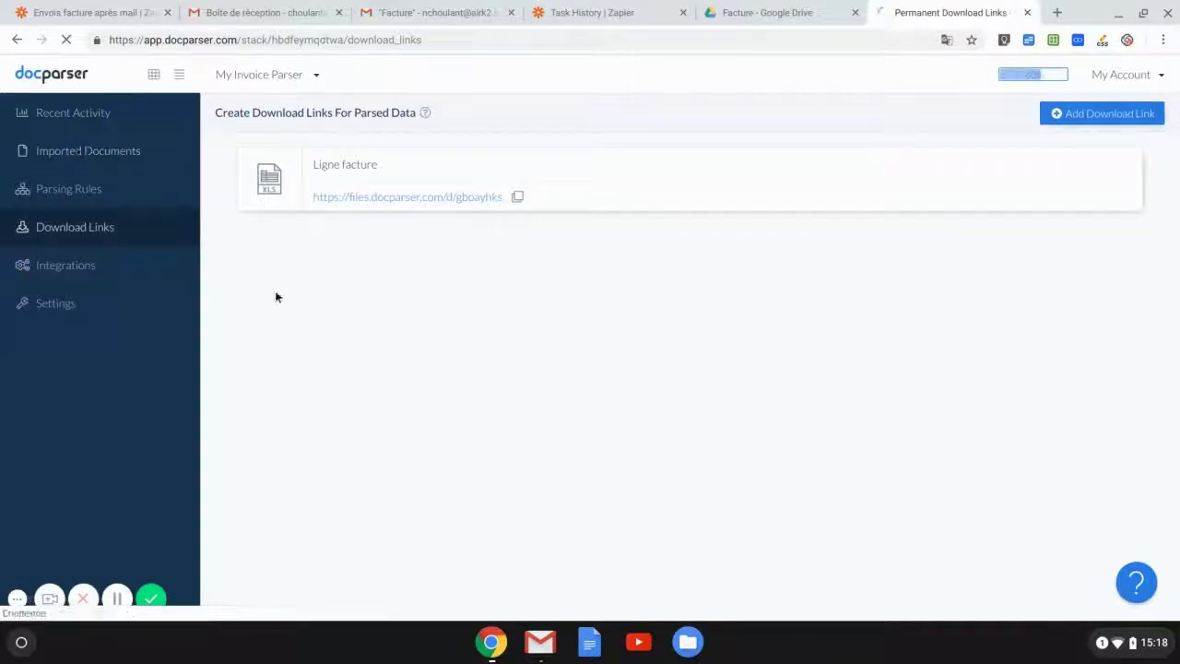